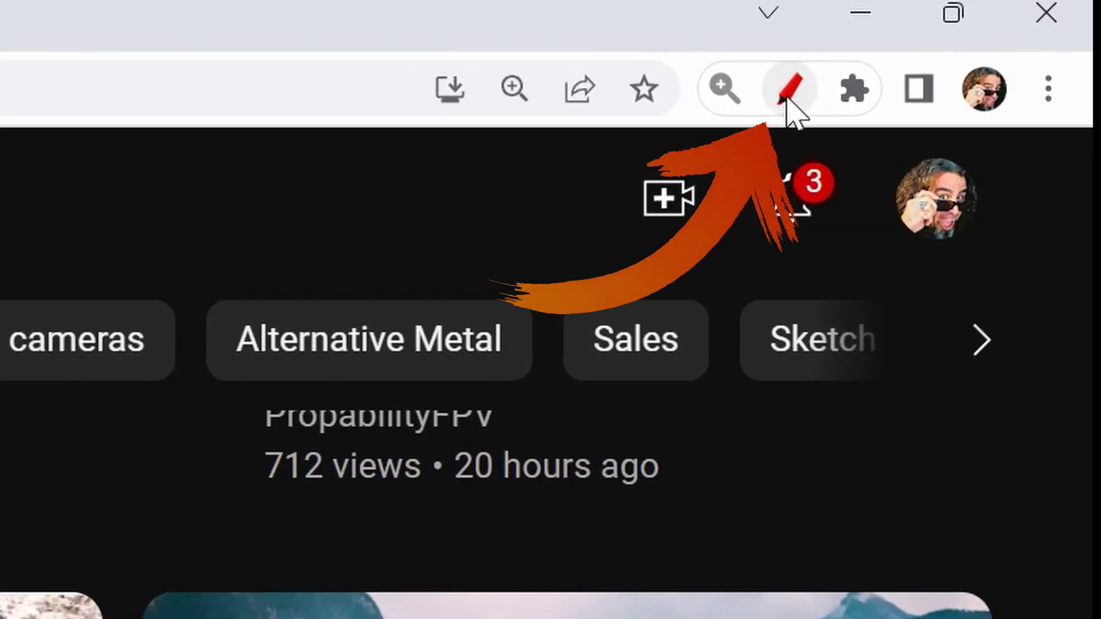
Step: Circle the guitar-bag thumbnail with a thin red pen, then draw a thicker red loop below it
click(788, 92)
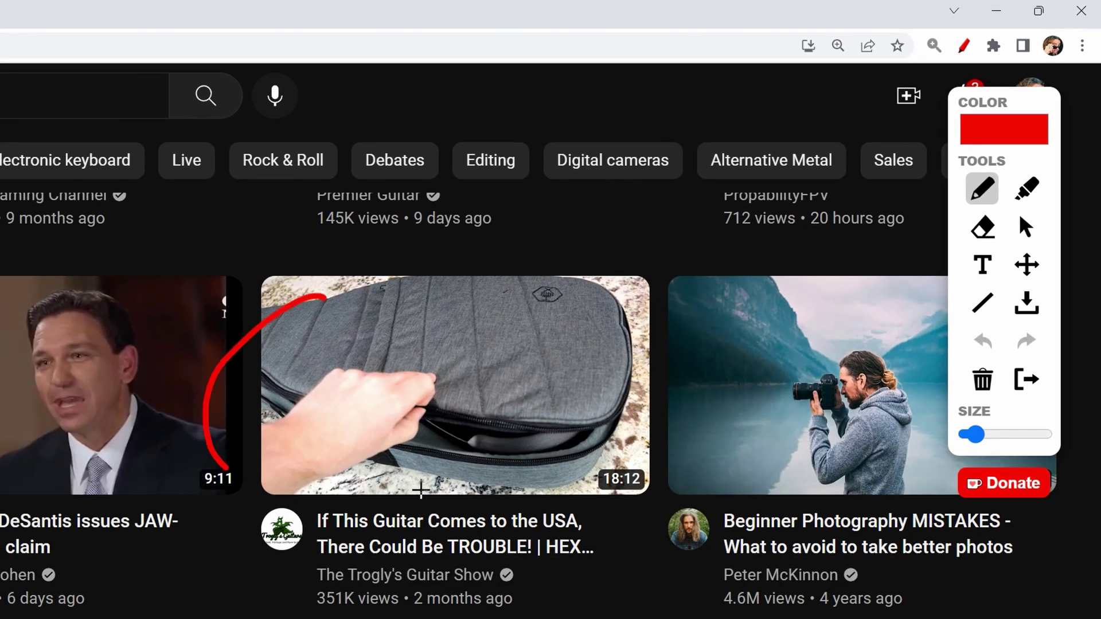
mouse_move(421, 490)
mouse_down()
mouse_move(380, 301)
mouse_move(314, 299)
mouse_up()
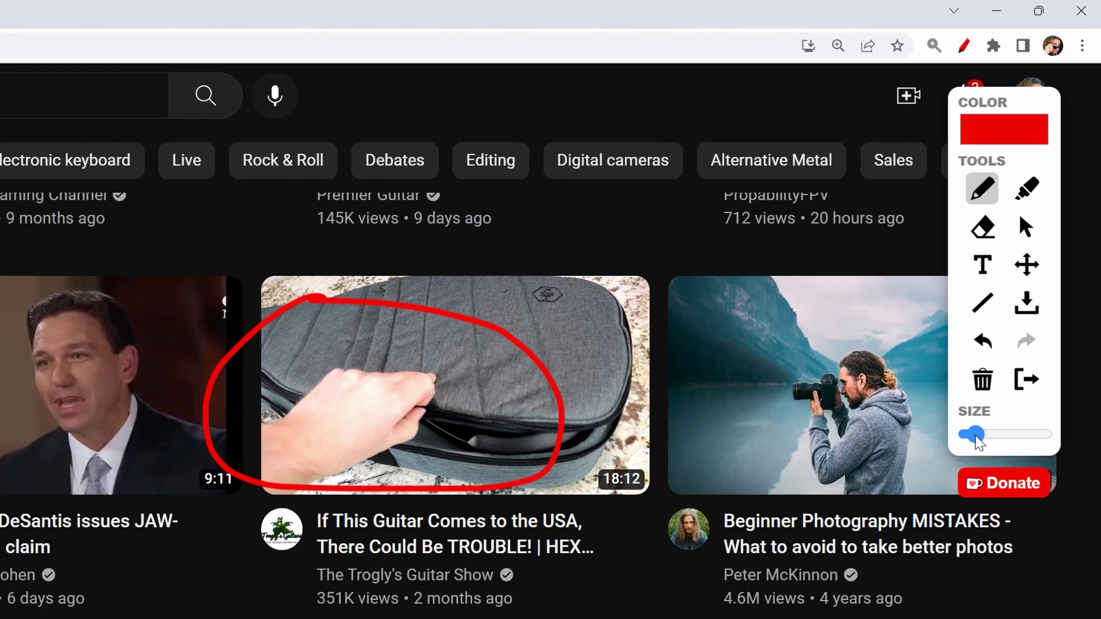
drag(992, 441, 1014, 441)
mouse_move(433, 494)
mouse_down()
mouse_move(256, 512)
mouse_move(557, 570)
mouse_move(452, 526)
mouse_up()
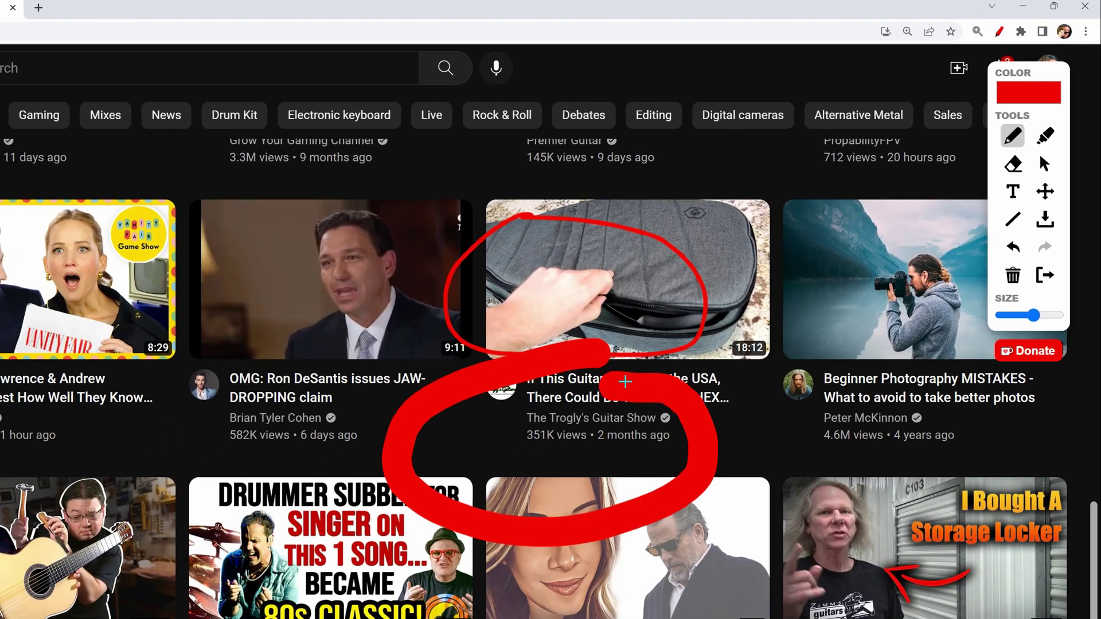
Step: Switch the pen colour to green and draw a thick green ellipse over the left thumbnails
click(1033, 90)
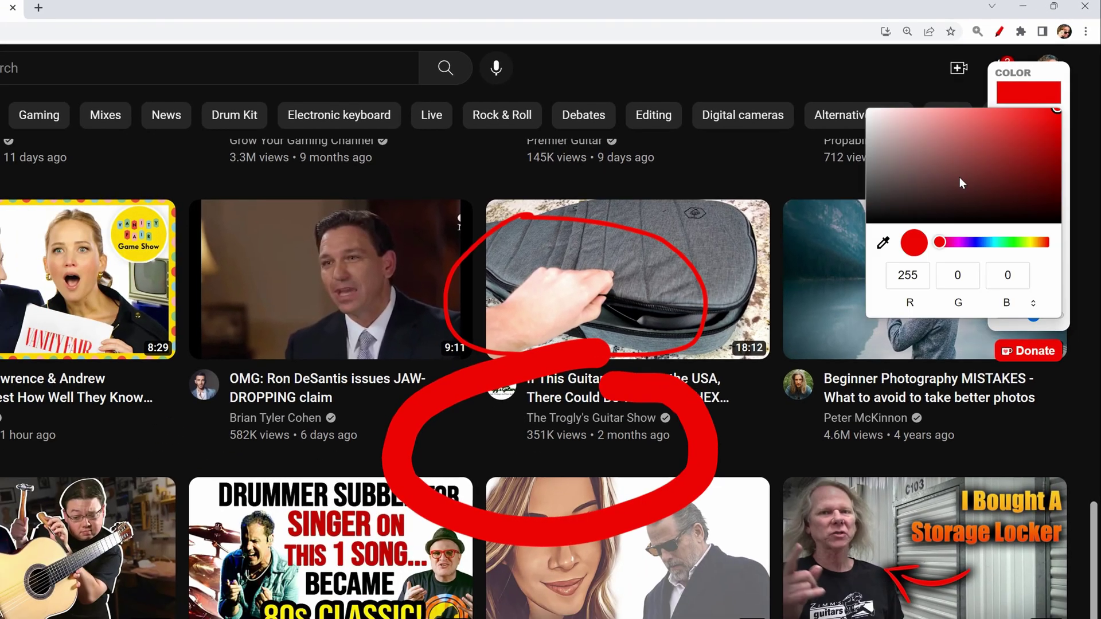
drag(977, 244, 1006, 244)
mouse_move(193, 283)
mouse_down()
mouse_move(313, 327)
mouse_move(172, 299)
mouse_move(186, 296)
mouse_up()
Step: Highlight the guitar video's title and view counts in green, add a 'Title' label, and draw a straight line to it
click(1050, 140)
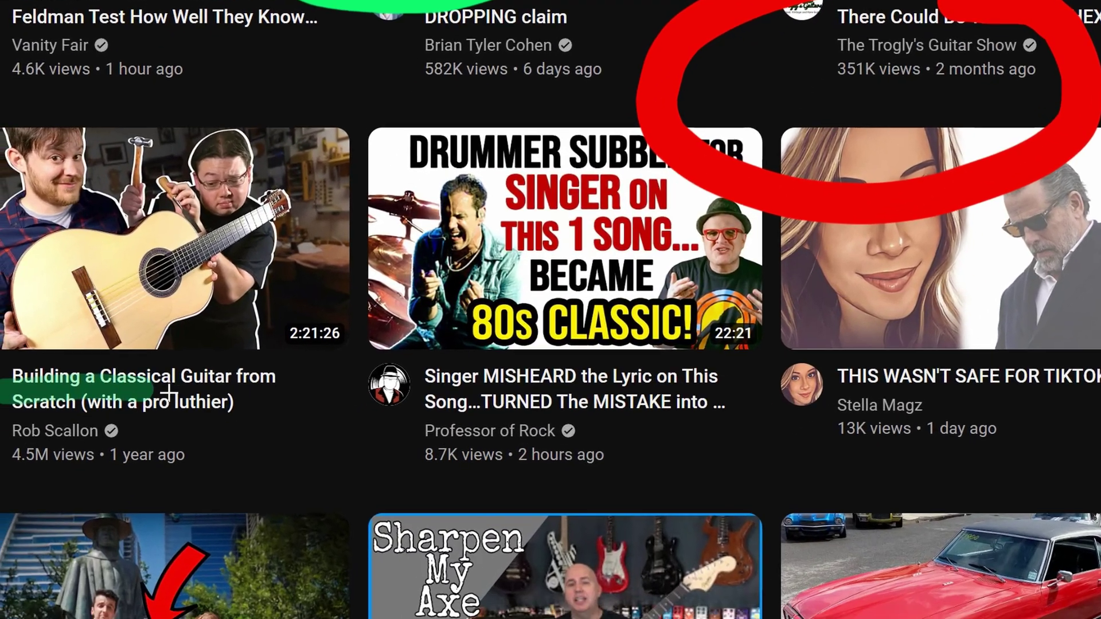
drag(3, 466, 164, 461)
drag(3, 524, 189, 526)
drag(448, 416, 625, 419)
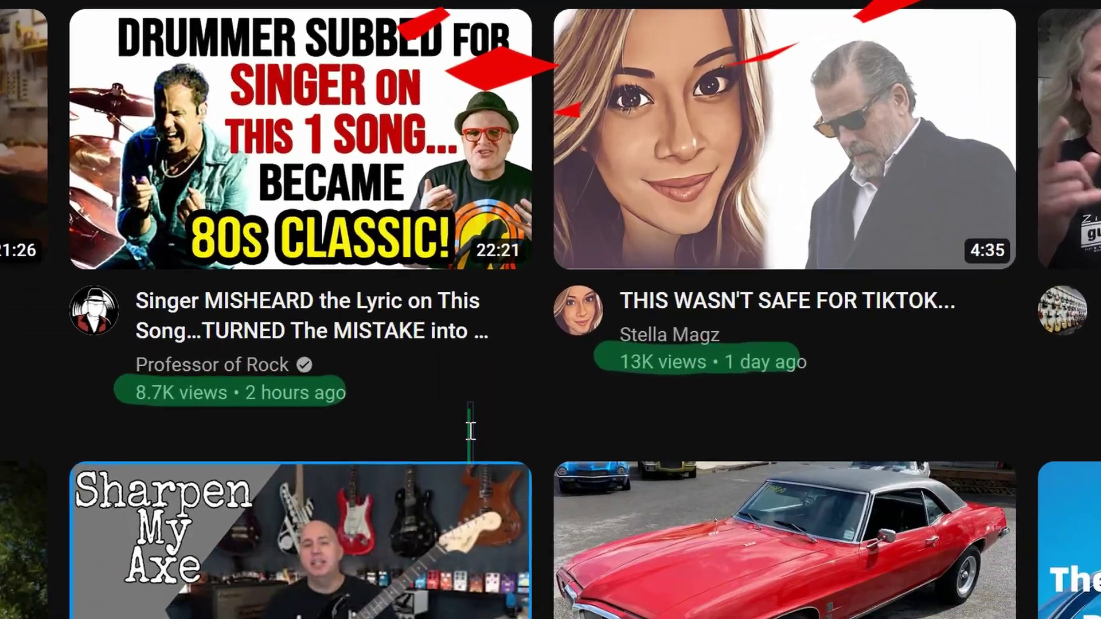
text(tT)
text(itle)
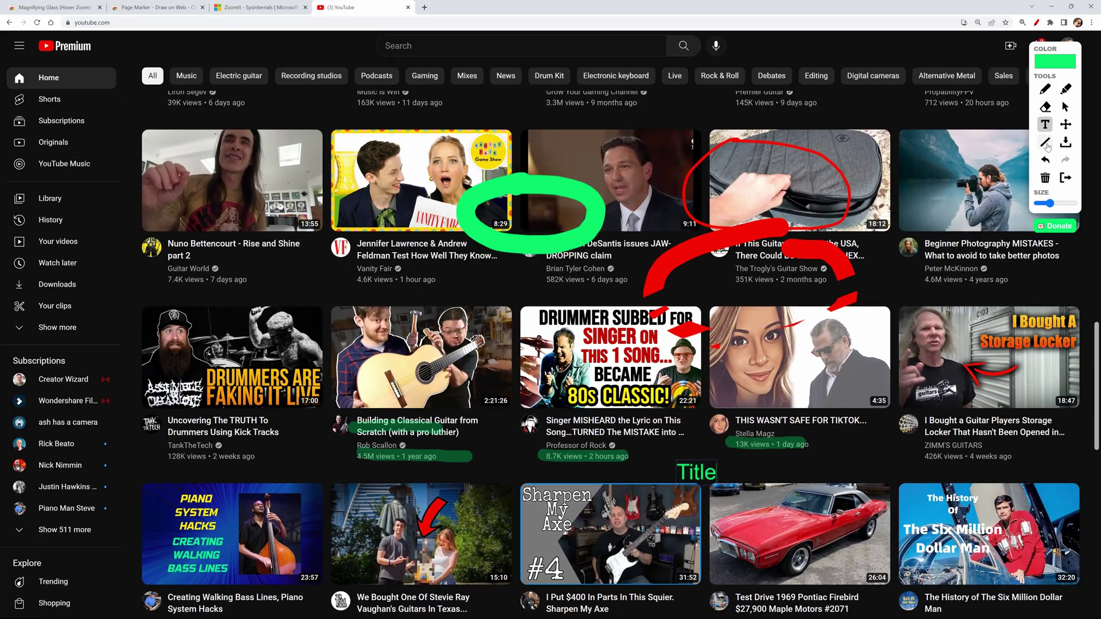
drag(1005, 206, 800, 469)
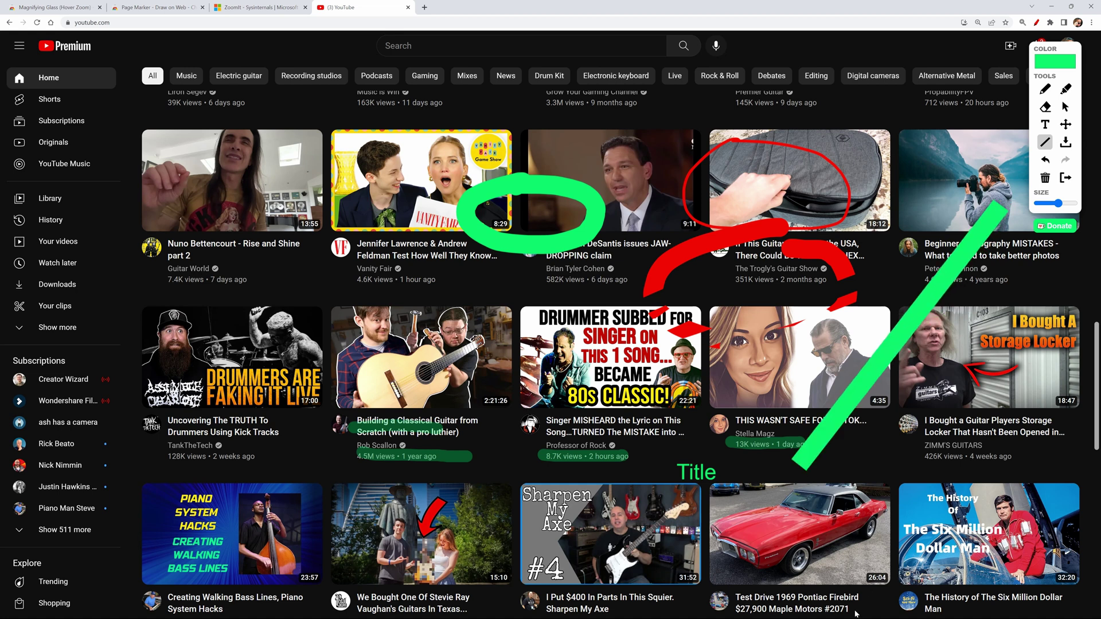
Step: Save a screenshot of the annotated page, undo the straight line, and clear all annotations
click(1065, 142)
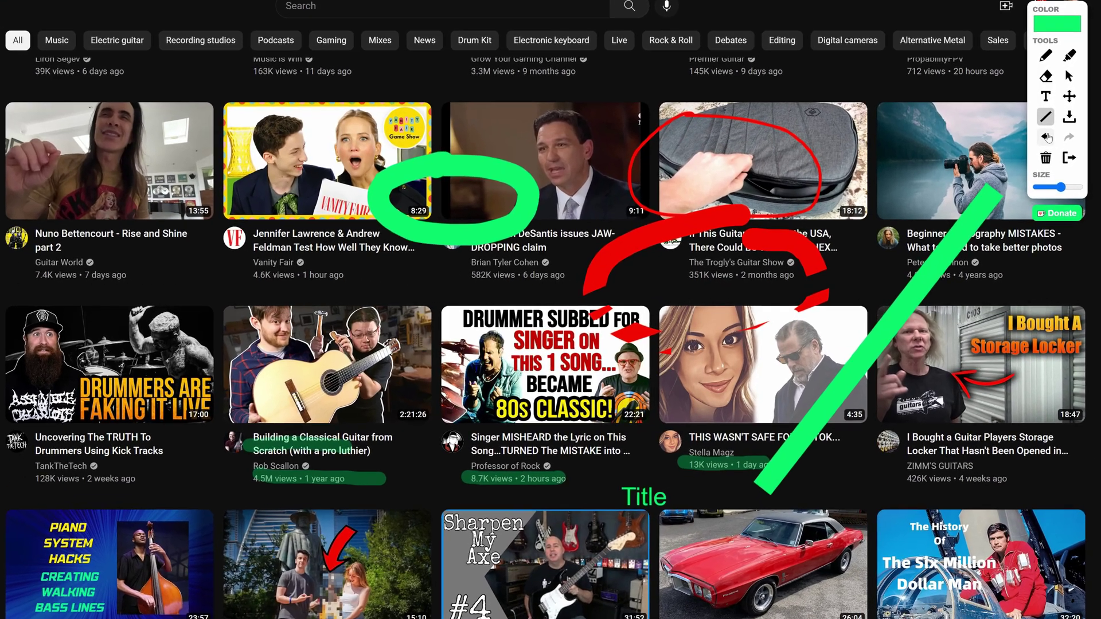
click(1052, 92)
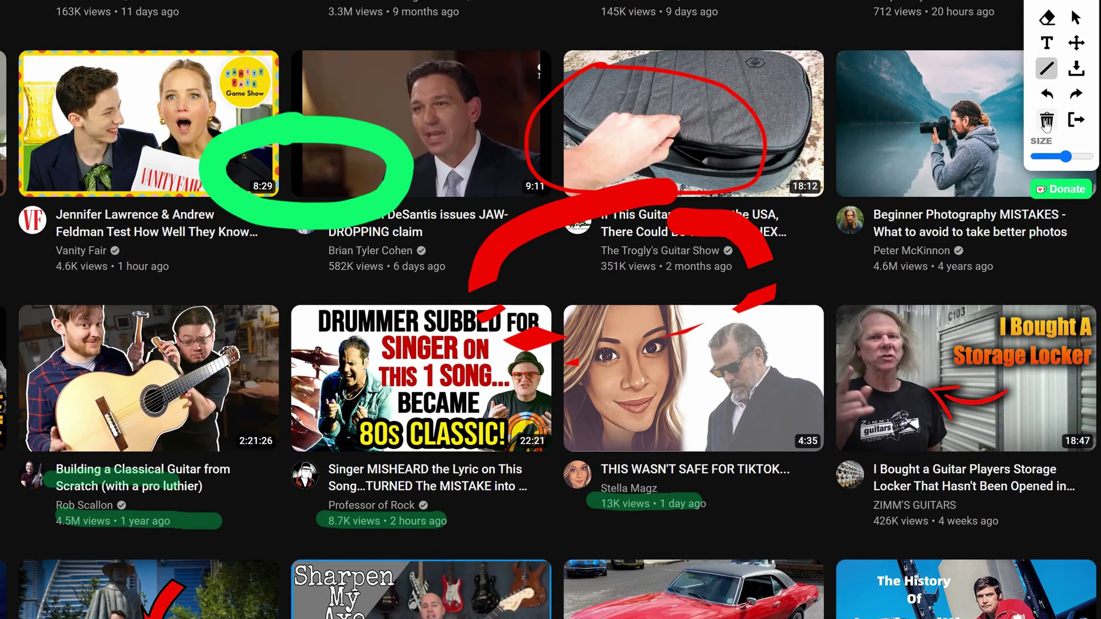
click(1047, 121)
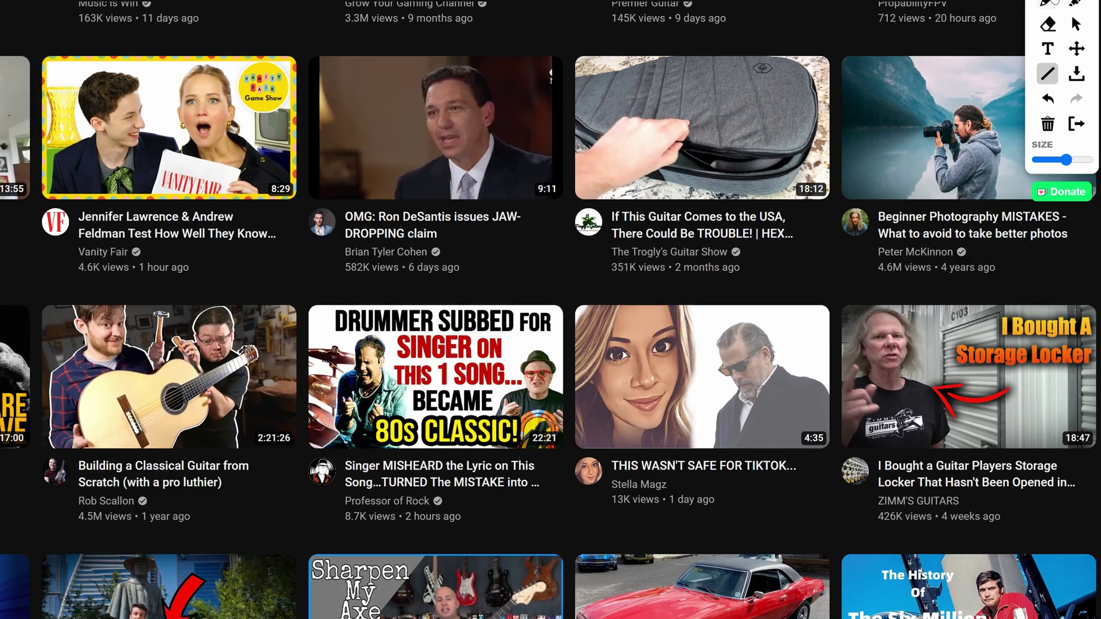
Step: Circle The Trogly's Guitar Show details and the Vanity Fair video's title and stats with the green pen
click(1047, 0)
drag(621, 228, 567, 253)
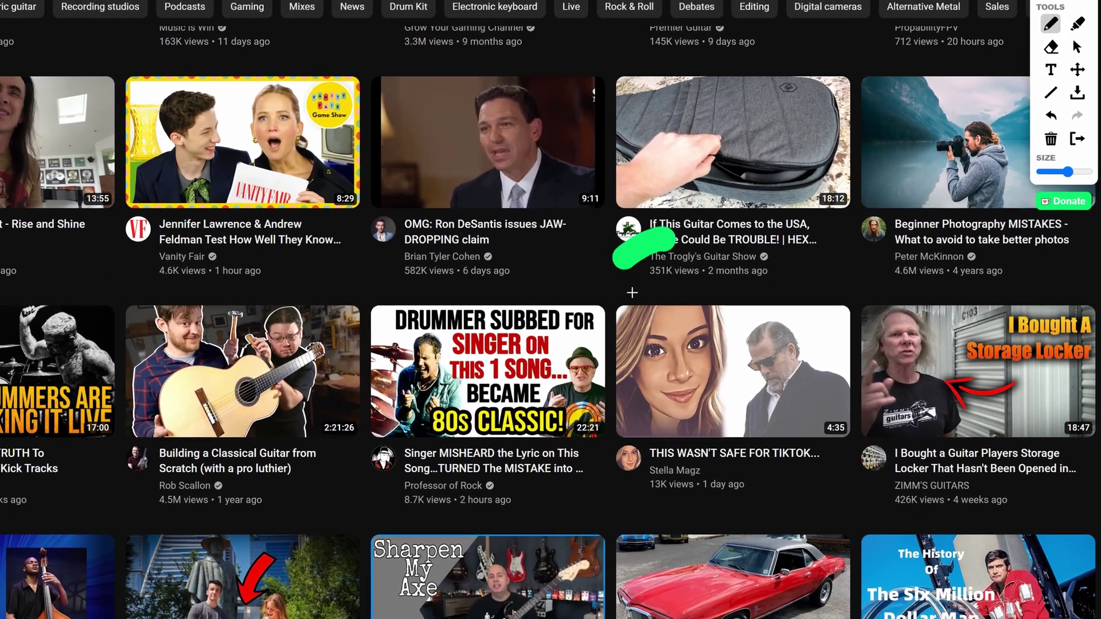
drag(632, 292, 659, 233)
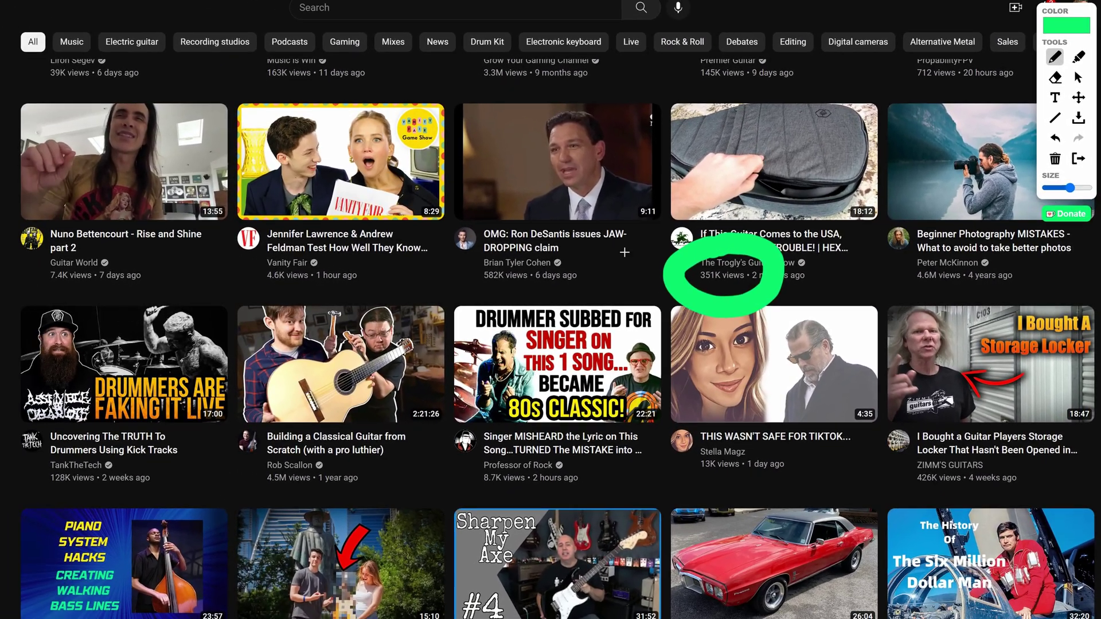
mouse_move(350, 211)
mouse_down()
mouse_move(299, 274)
mouse_move(422, 233)
mouse_up()
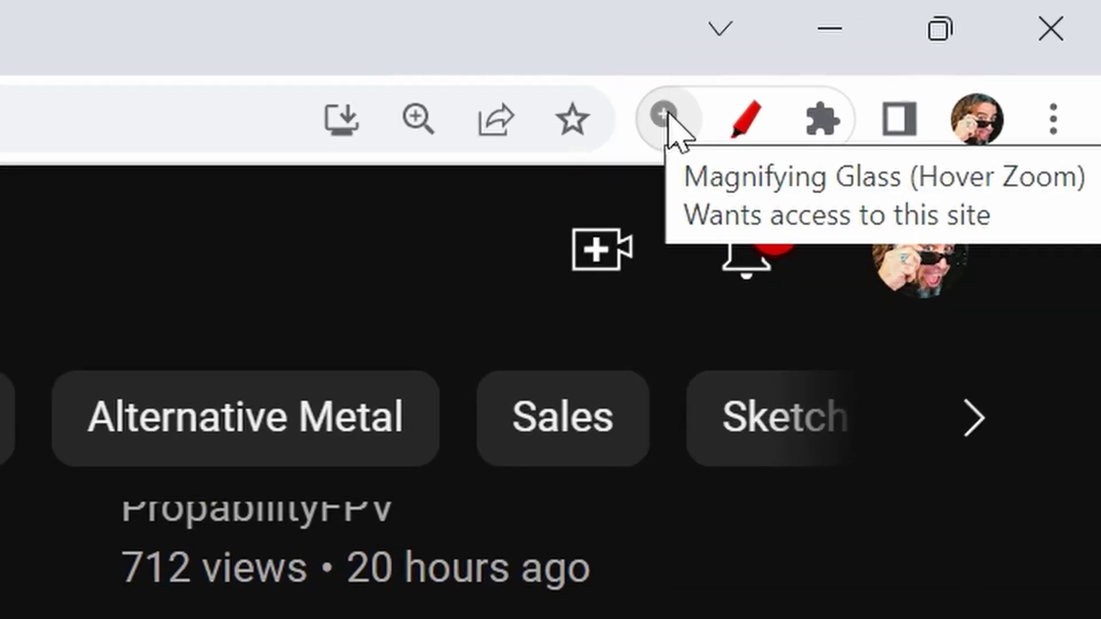
Step: Magnify YouTube thumbnails with the circular lens, turn it off with Esc, and open the magnifier's Options page
click(665, 118)
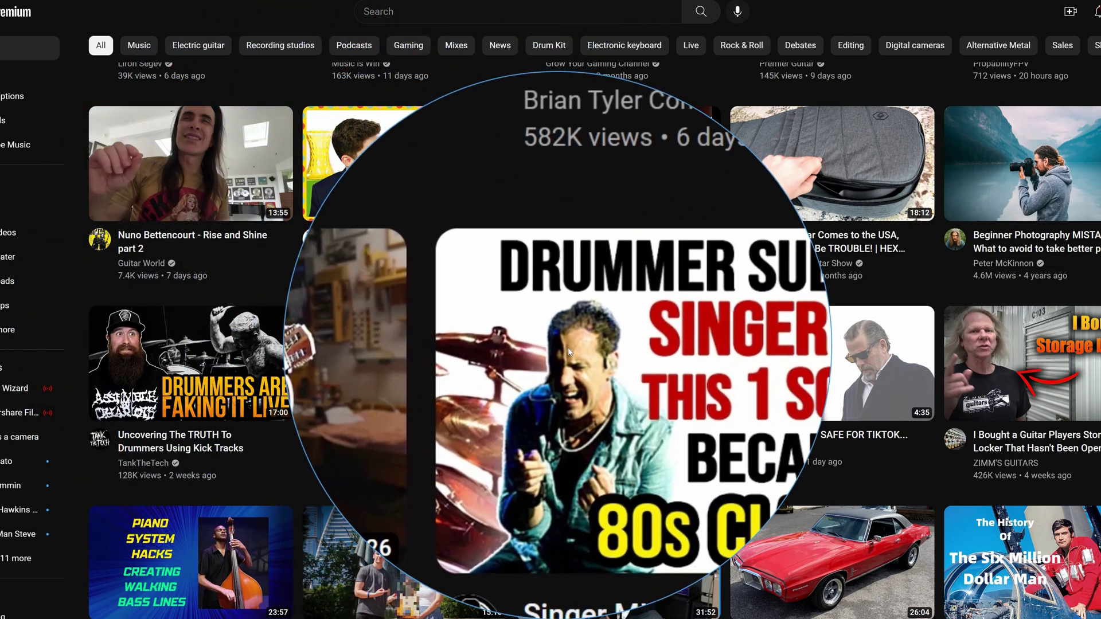
key(Escape)
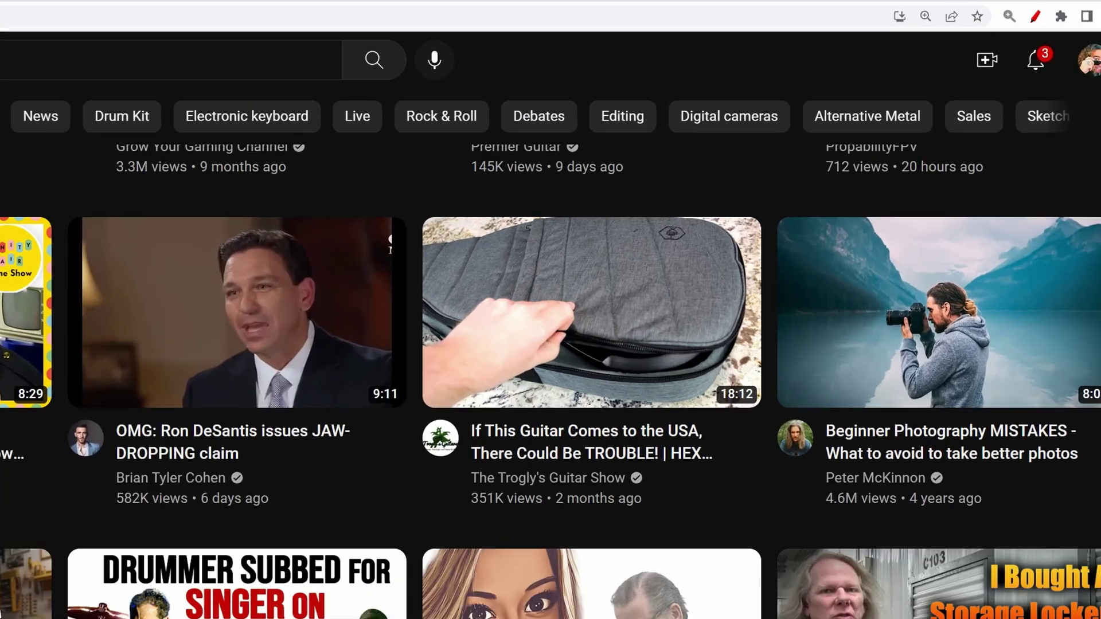
right_click(1009, 16)
click(918, 105)
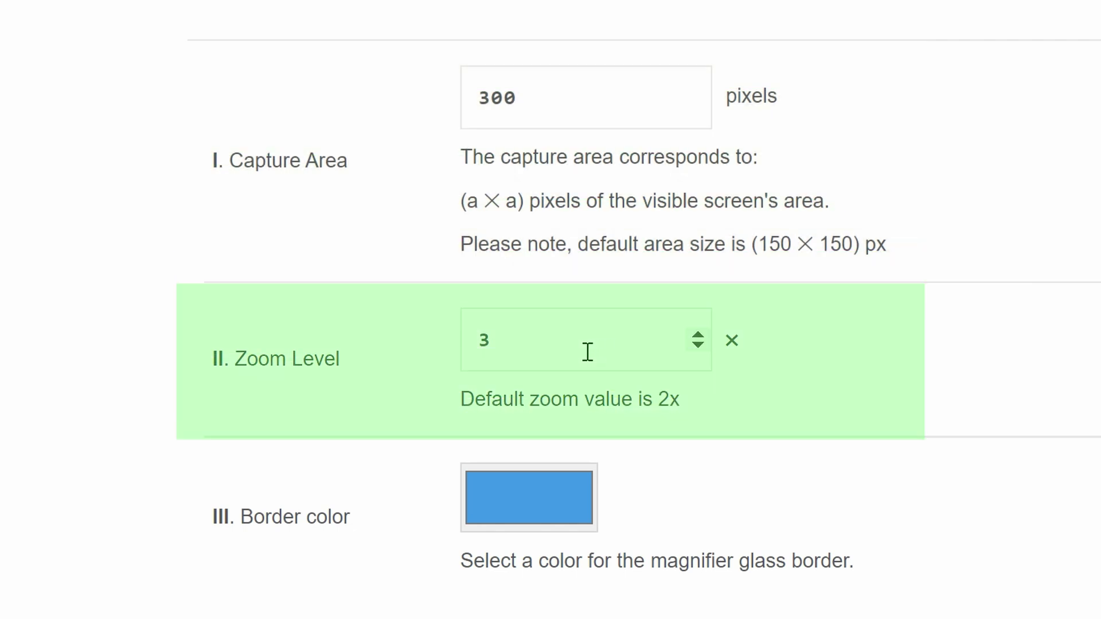
Step: Open the Border color picker on the Magnifying Glass options page, beside the 300-pixel capture area and 3× zoom
click(529, 497)
scroll(941, 165, down, 7)
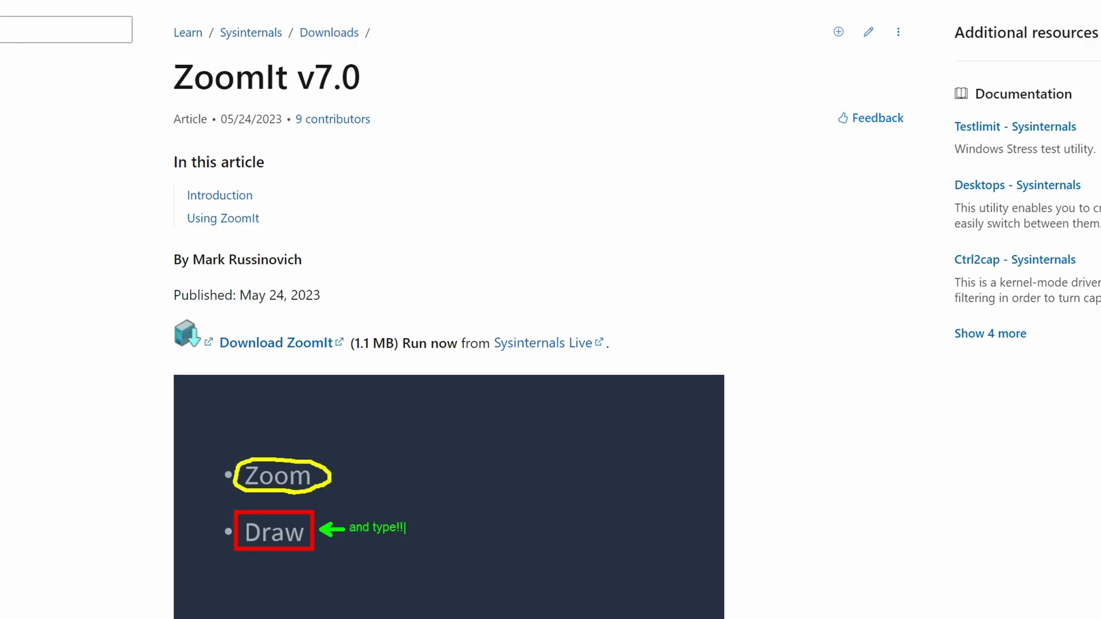
Step: Scroll to the ZoomIt Shortcuts table and scribble pink freehand loops over it
scroll(941, 442, down, 15)
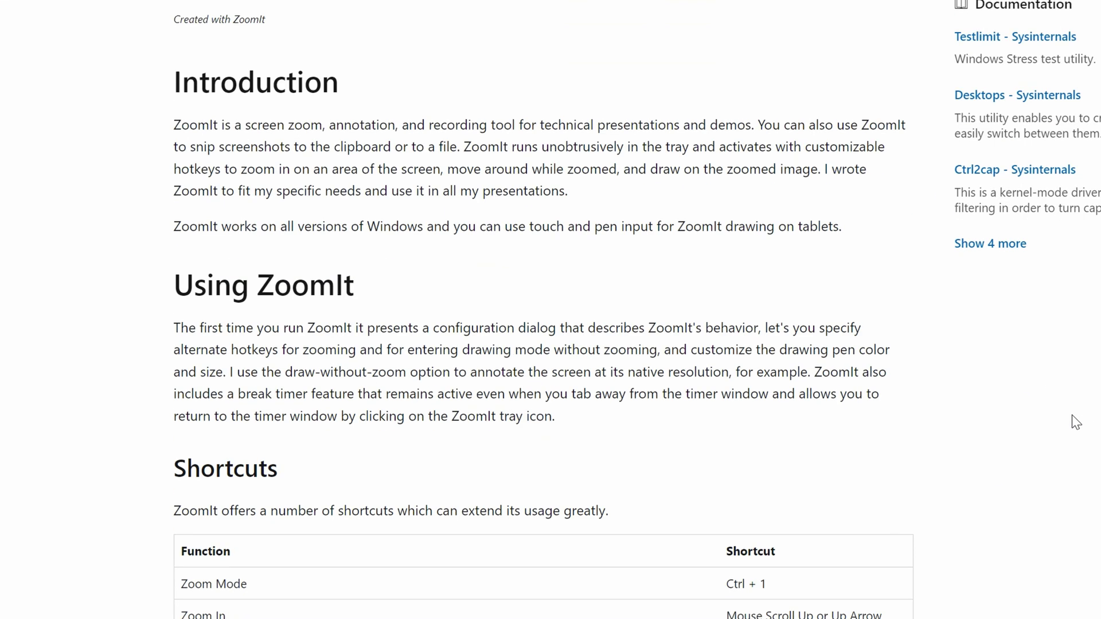
scroll(1089, 425, down, 3)
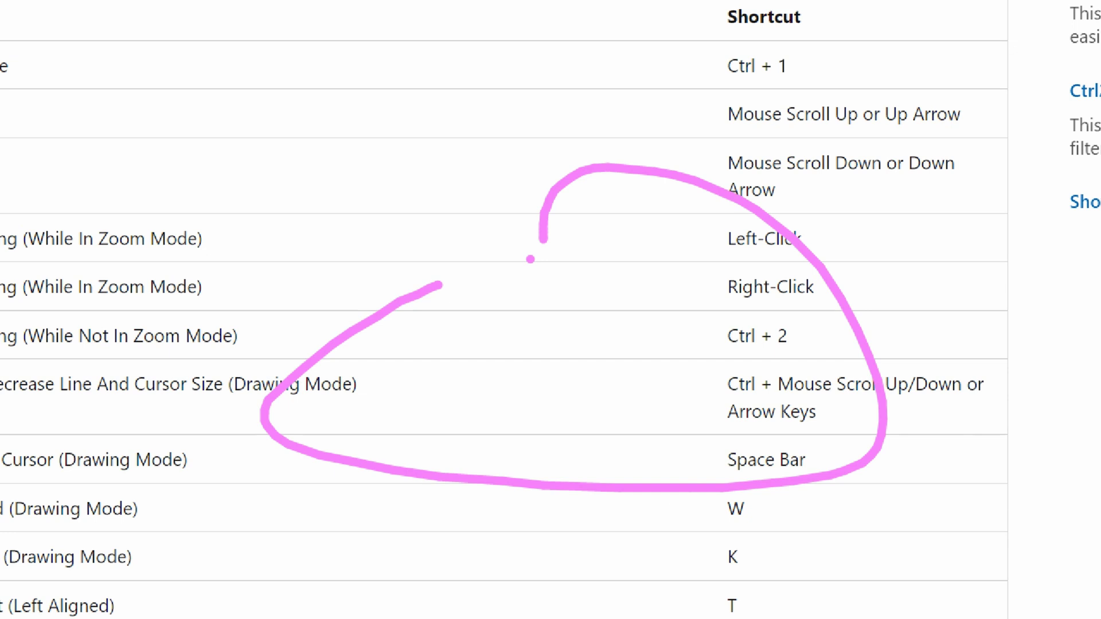
mouse_move(543, 241)
mouse_down()
mouse_move(740, 195)
mouse_move(796, 269)
mouse_up()
drag(562, 146, 502, 115)
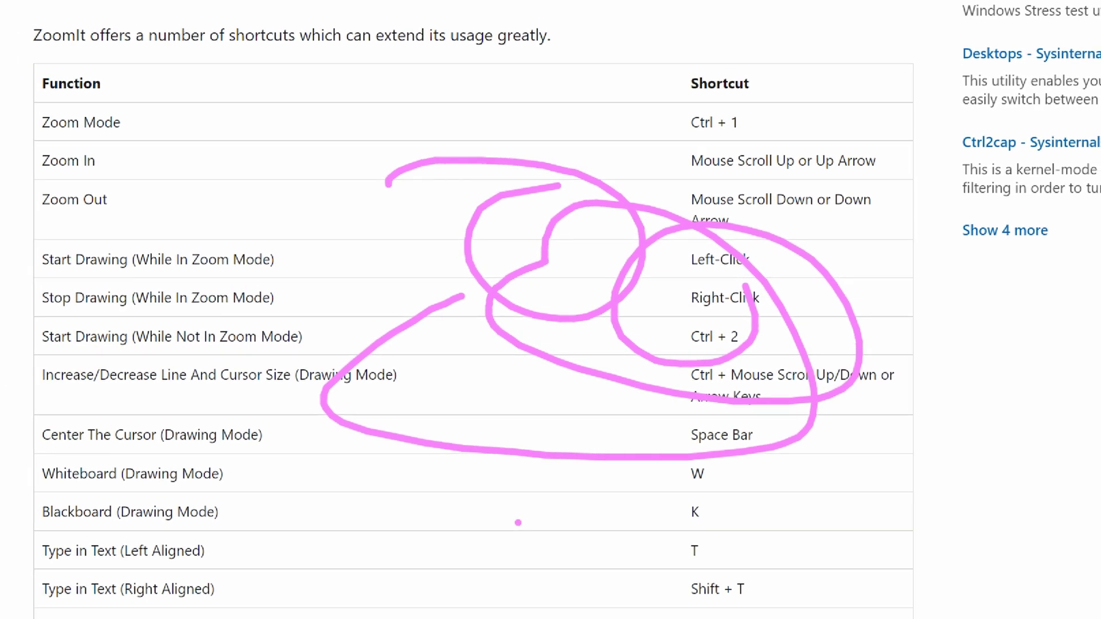
Step: Add a red spiral, a blue circle, a yellow loop and an orange loop over the table
drag(507, 480, 400, 439)
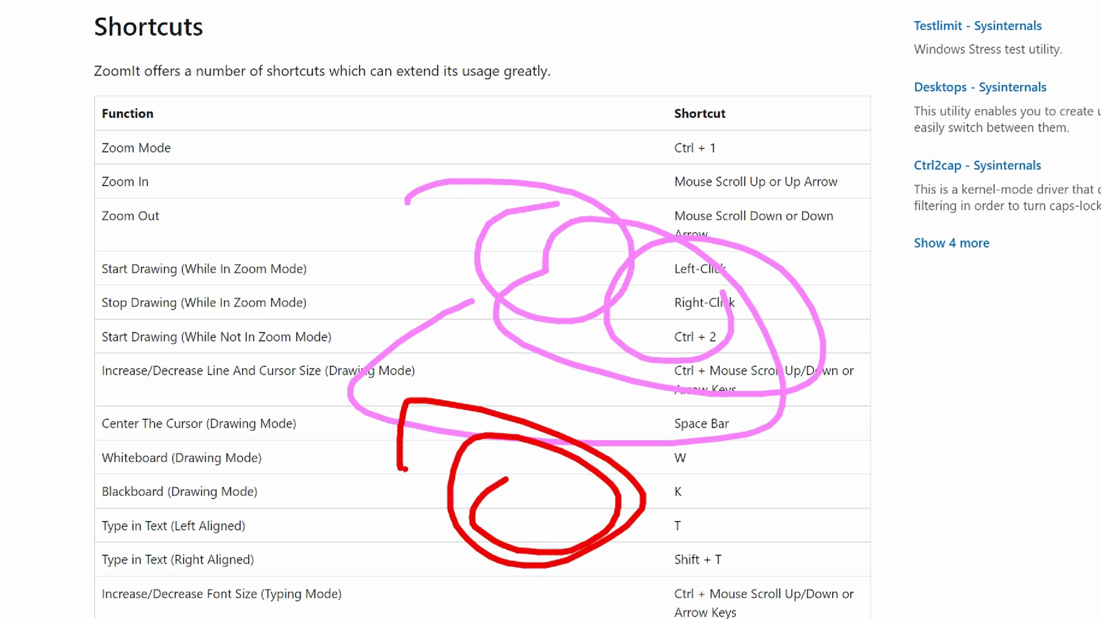
drag(453, 303, 590, 304)
mouse_move(671, 484)
mouse_down()
mouse_move(504, 582)
mouse_move(677, 410)
mouse_up()
drag(534, 151, 622, 249)
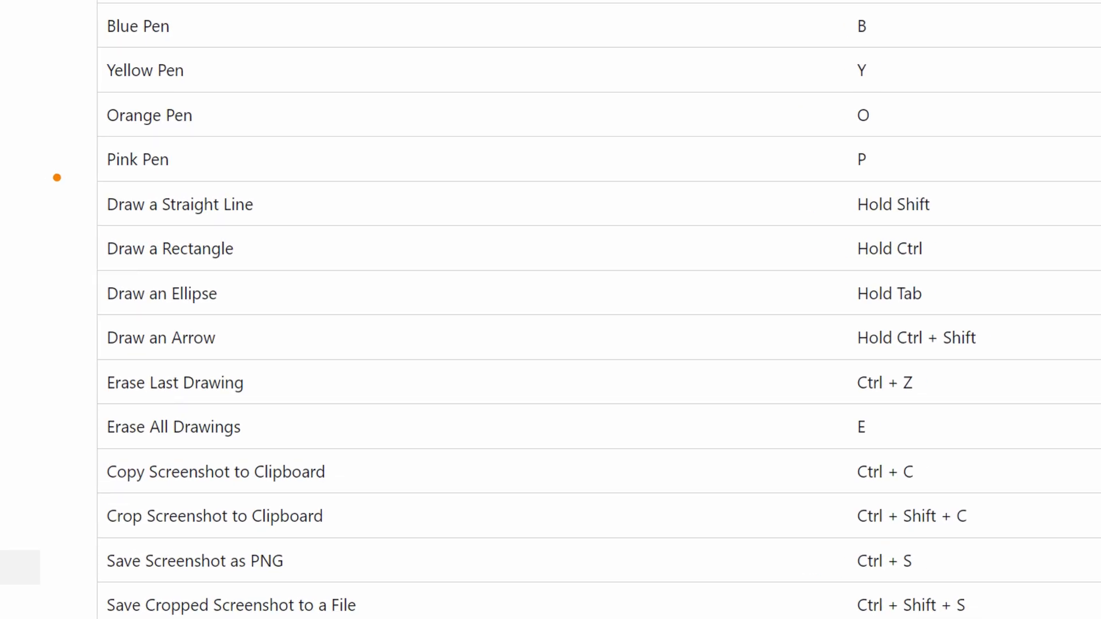
Step: Draw an orange rectangle around the Draw a Rectangle and Draw an Ellipse rows
mouse_move(68, 224)
mouse_down()
mouse_move(425, 332)
mouse_move(476, 327)
mouse_up()
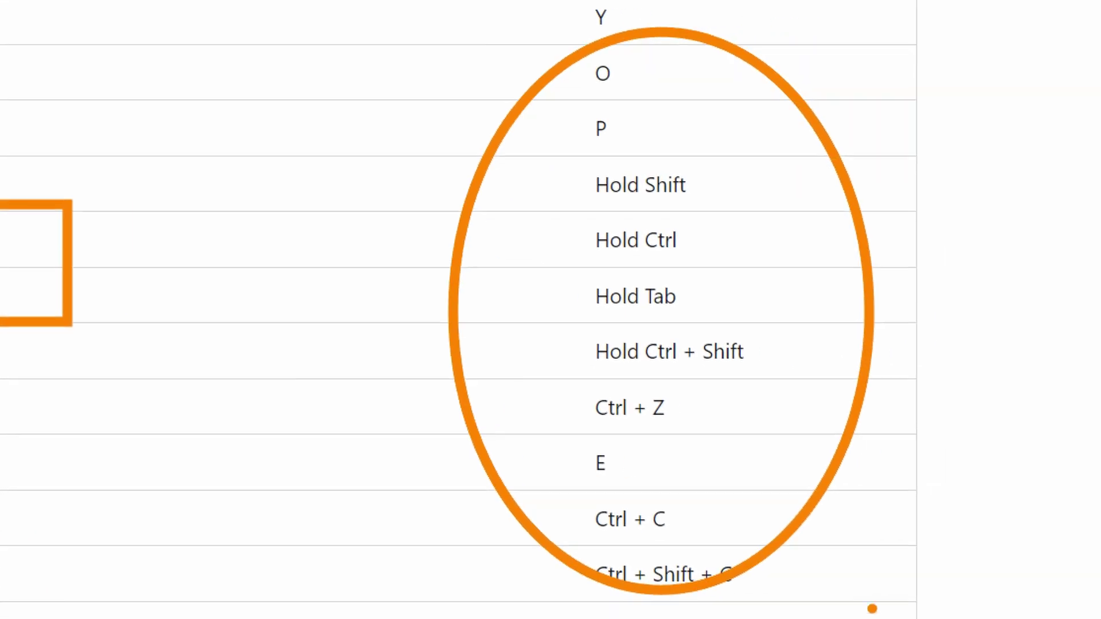